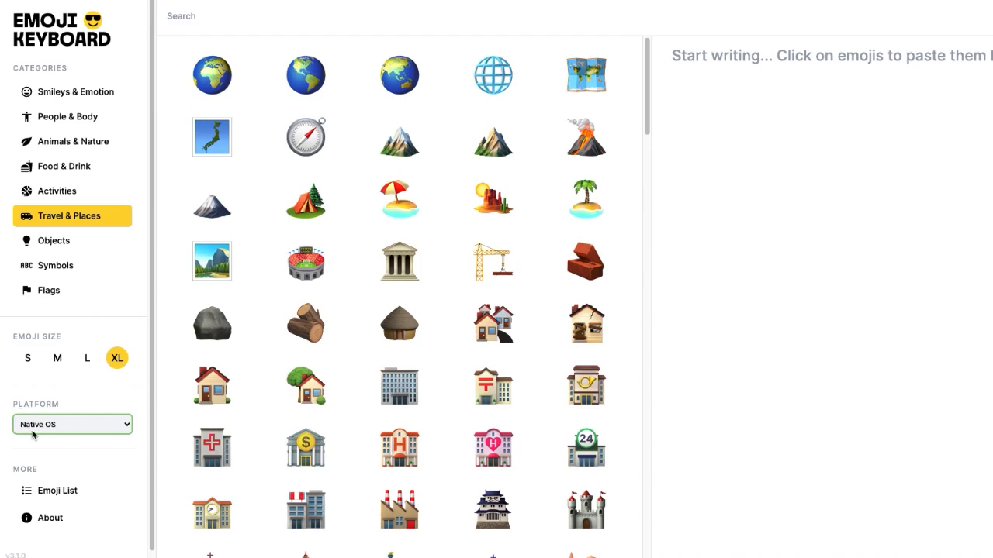
# Step: Try to get the house with garden emoji as an image while the platform is Native OS
pyautogui.click(306, 394)
pyautogui.click(269, 379)
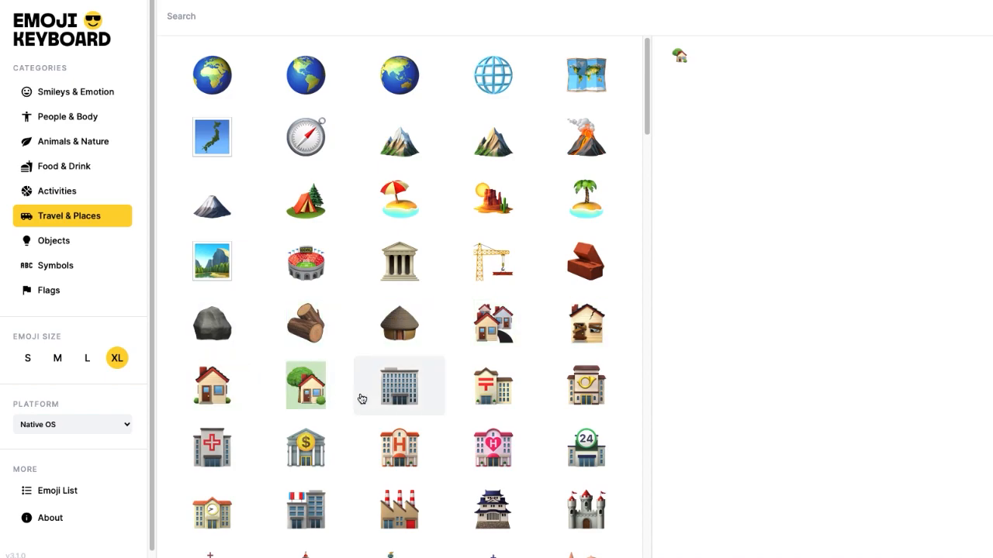
pyautogui.rightClick(313, 390)
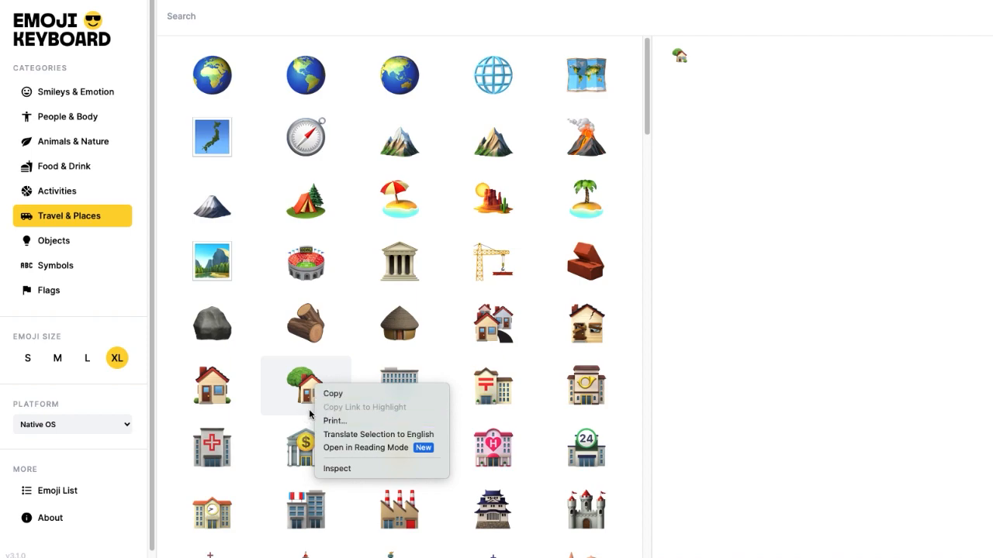
# Step: Switch the emoji platform to Google and save the house emoji's image to the computer
pyautogui.click(90, 429)
pyautogui.click(121, 425)
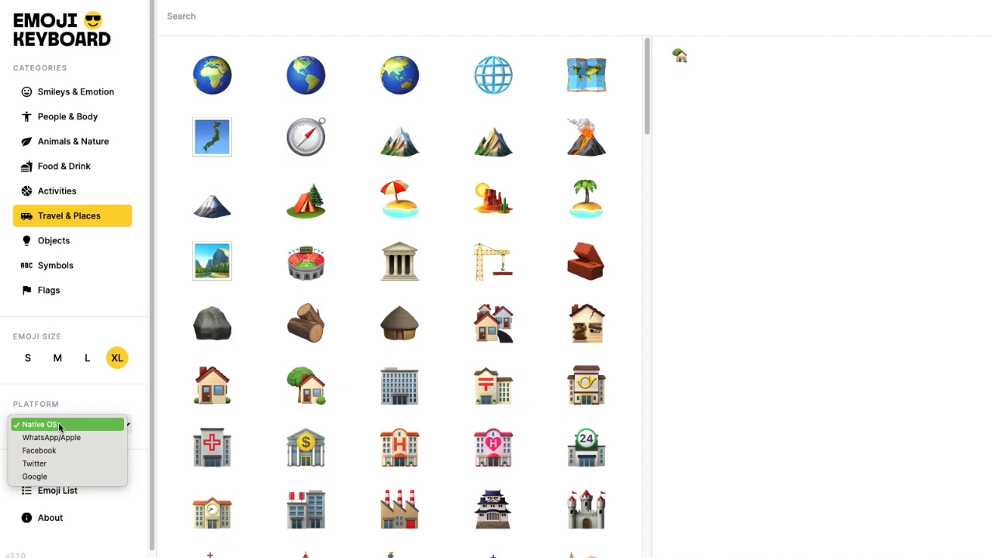
pyautogui.click(48, 478)
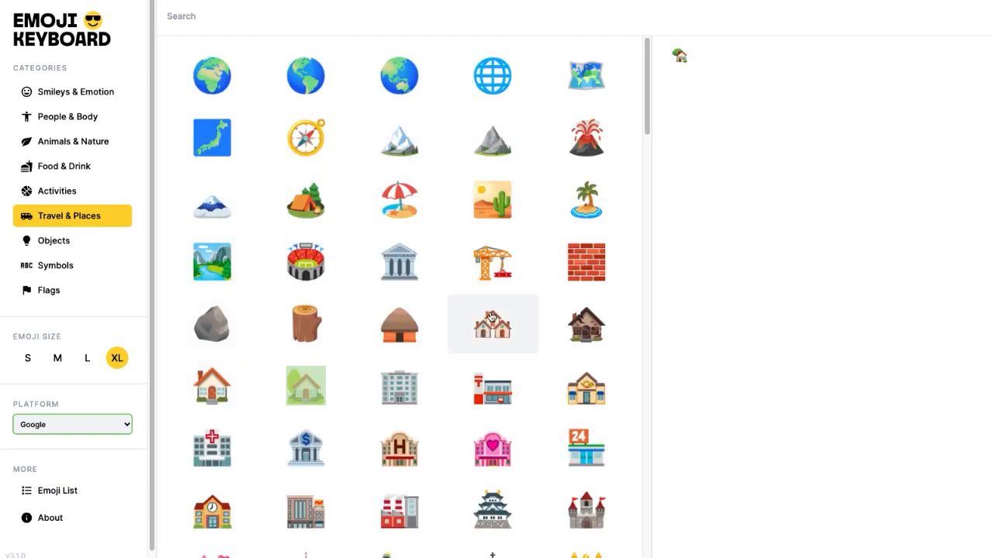
pyautogui.moveTo(211, 396); pyautogui.dragTo(277, 557)
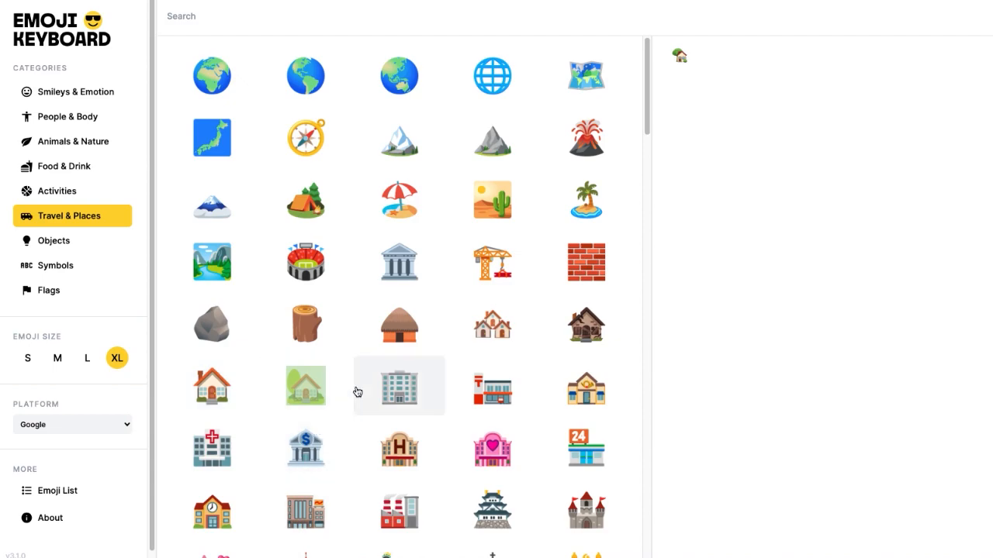
# Step: Find the daytime cityscape emoji in the Travel & Places category and save its image to the computer
pyautogui.scroll(-1, 370, 405)
pyautogui.scroll(-3, 370, 406)
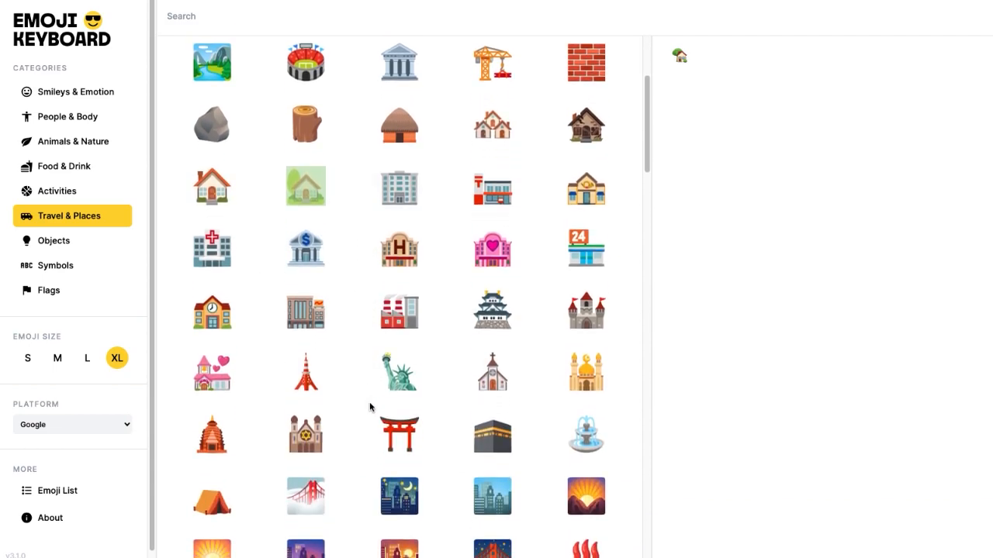
pyautogui.scroll(-3, 369, 406)
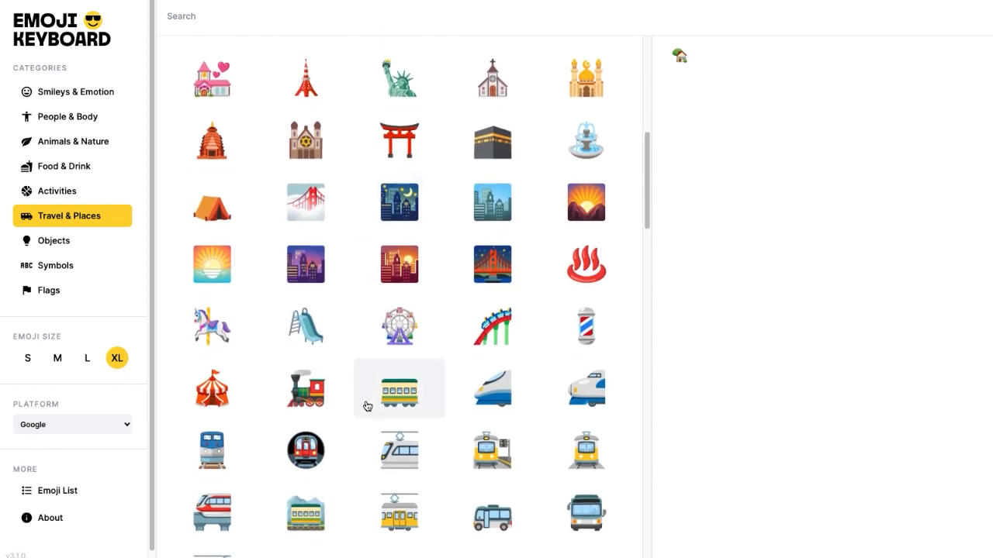
pyautogui.scroll(1, 367, 407)
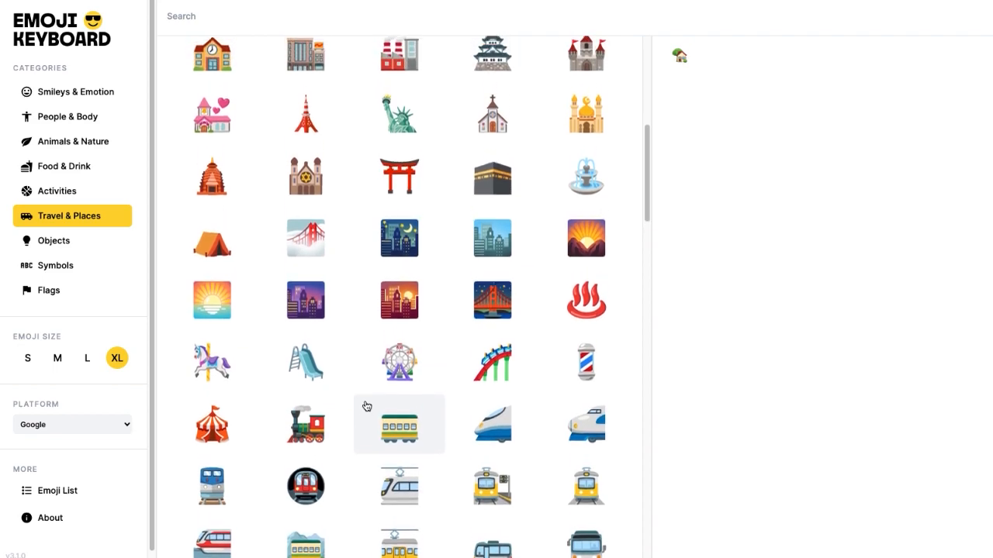
pyautogui.scroll(1, 367, 406)
pyautogui.scroll(1, 367, 406)
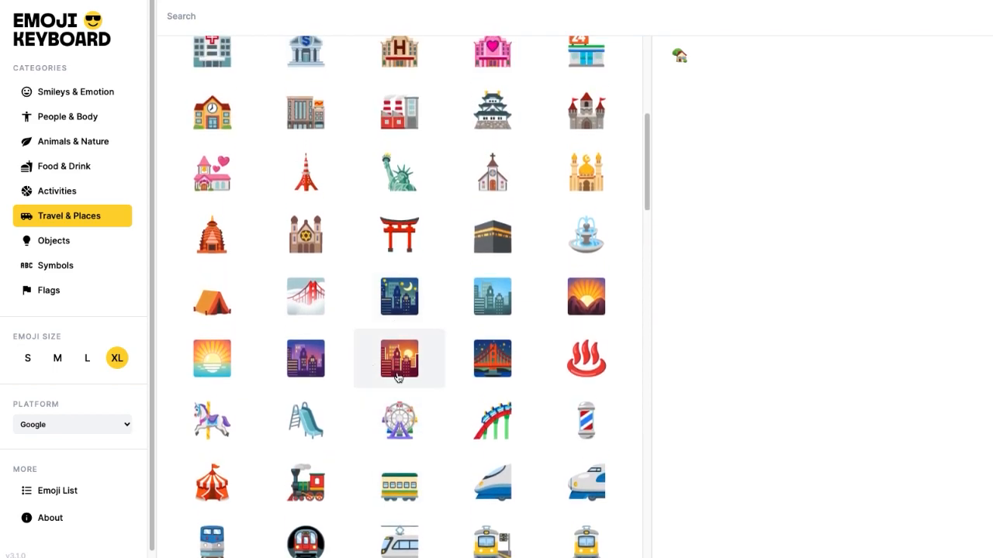
pyautogui.scroll(-1, 398, 377)
pyautogui.scroll(-1, 398, 377)
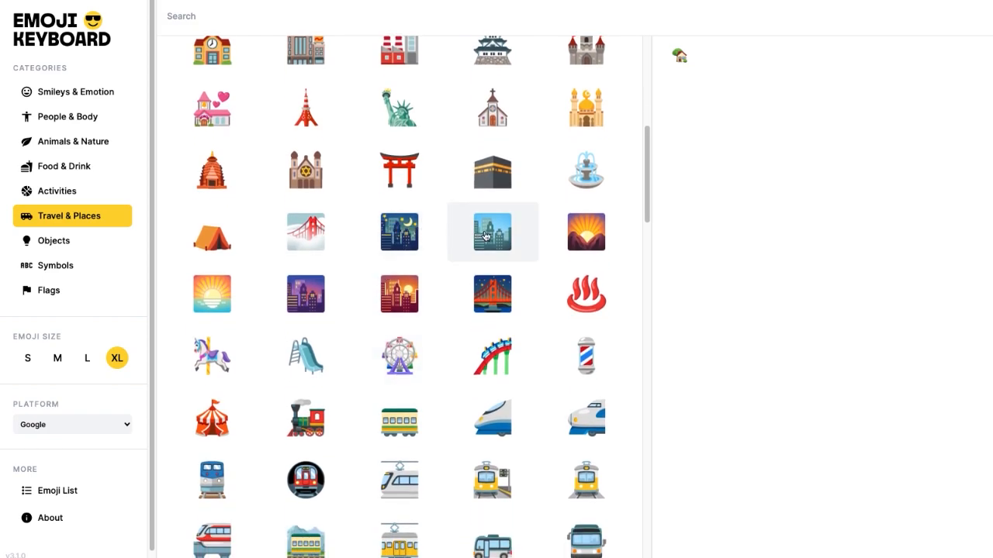
pyautogui.moveTo(484, 238); pyautogui.dragTo(217, 553)
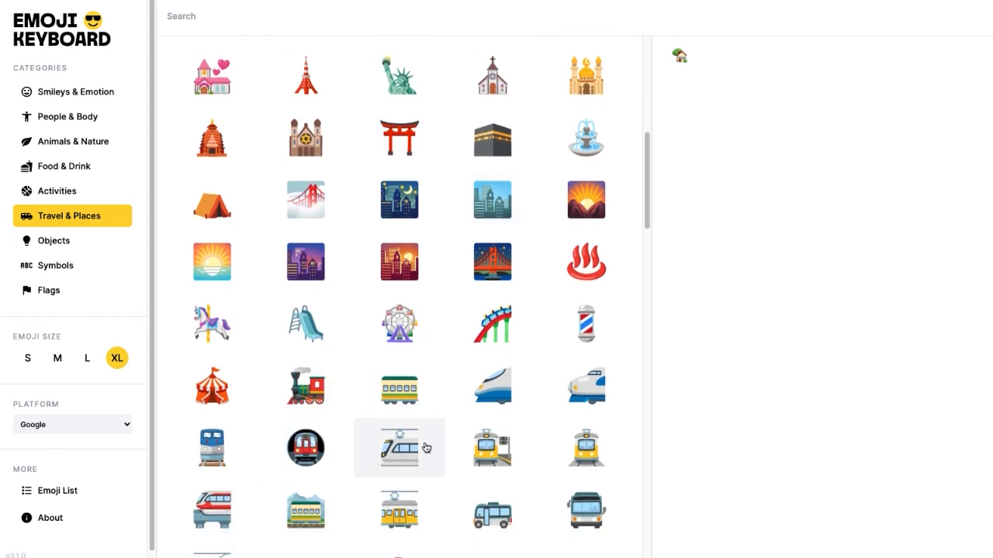
# Step: Find the tornado emoji among the weather emojis and save its image to the computer
pyautogui.scroll(-5, 452, 450)
pyautogui.scroll(-5, 453, 451)
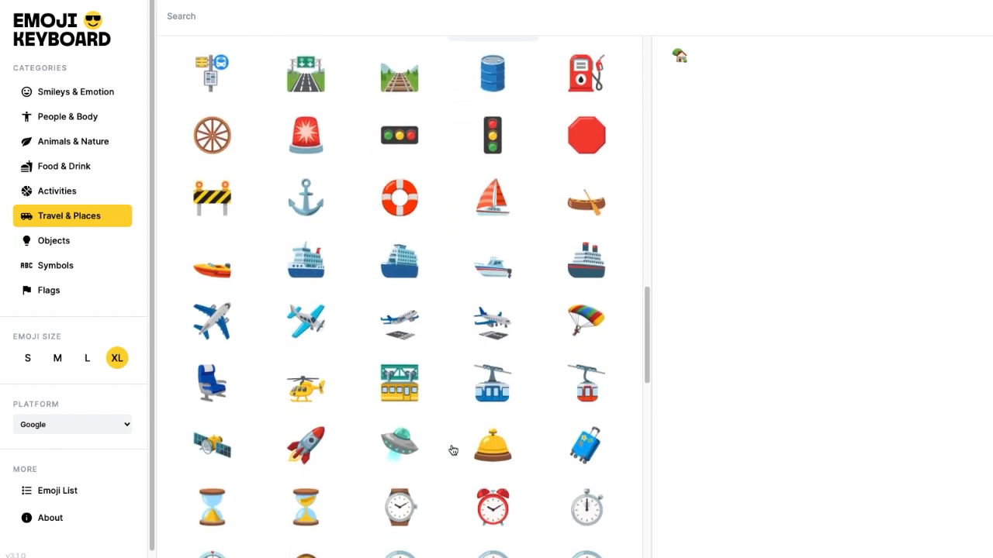
pyautogui.scroll(-2, 453, 450)
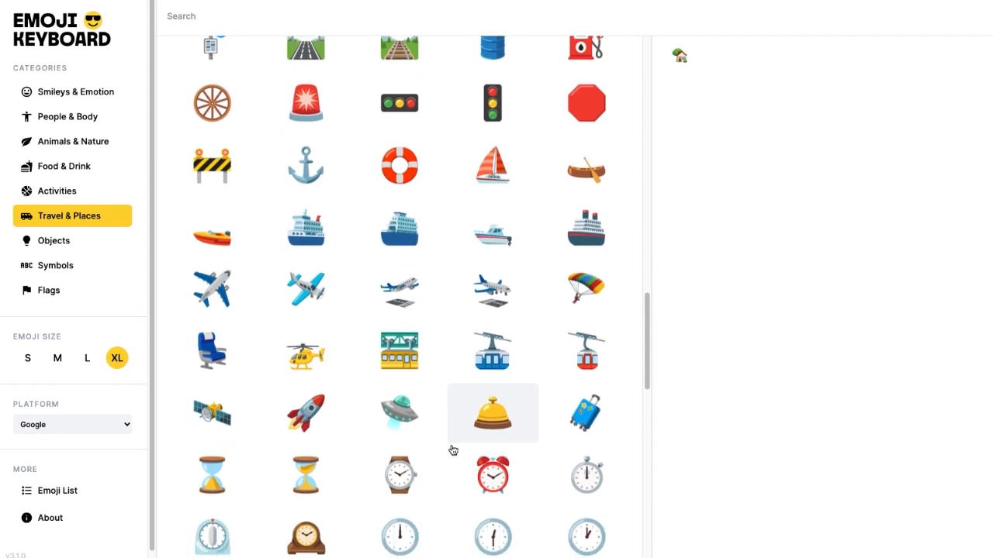
pyautogui.scroll(-4, 452, 450)
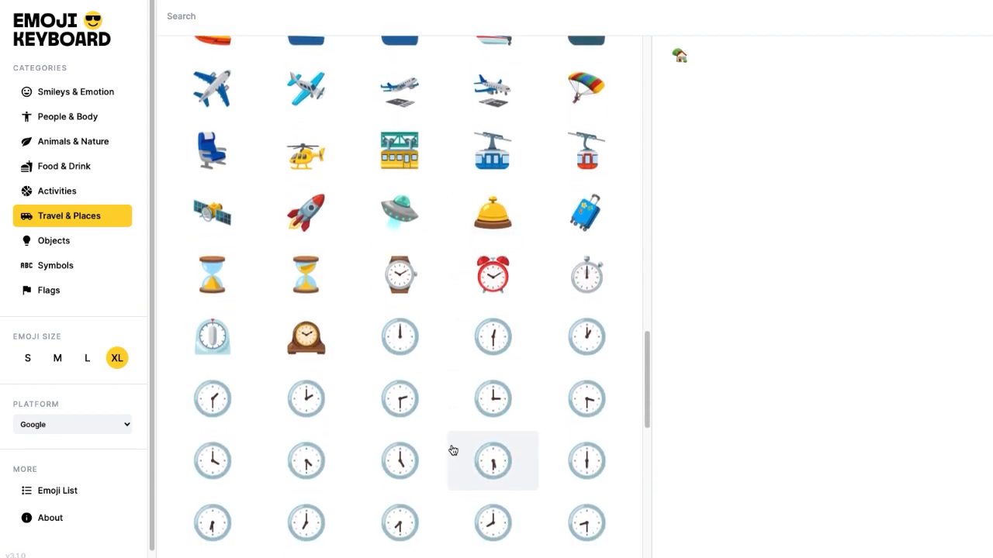
pyautogui.scroll(-6, 453, 451)
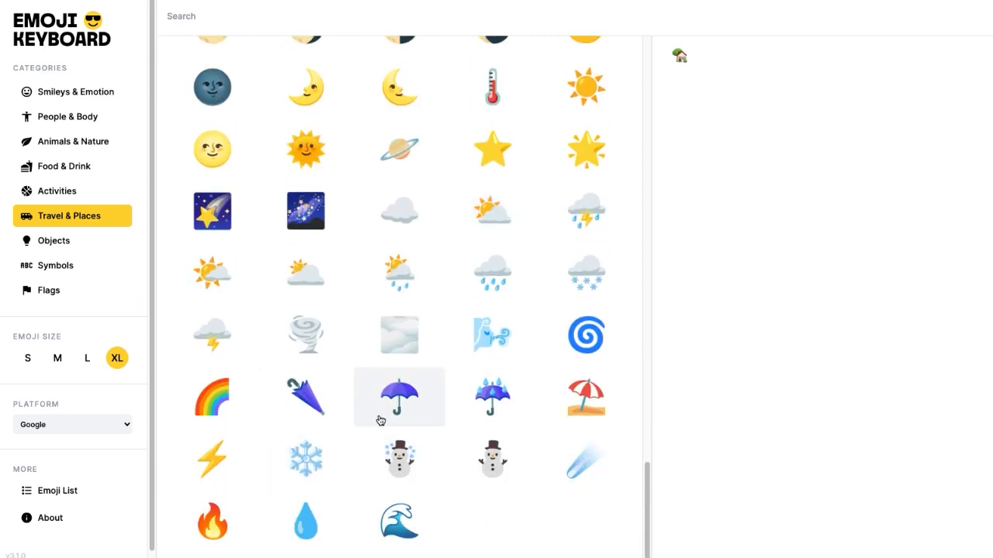
pyautogui.moveTo(306, 338); pyautogui.dragTo(241, 555)
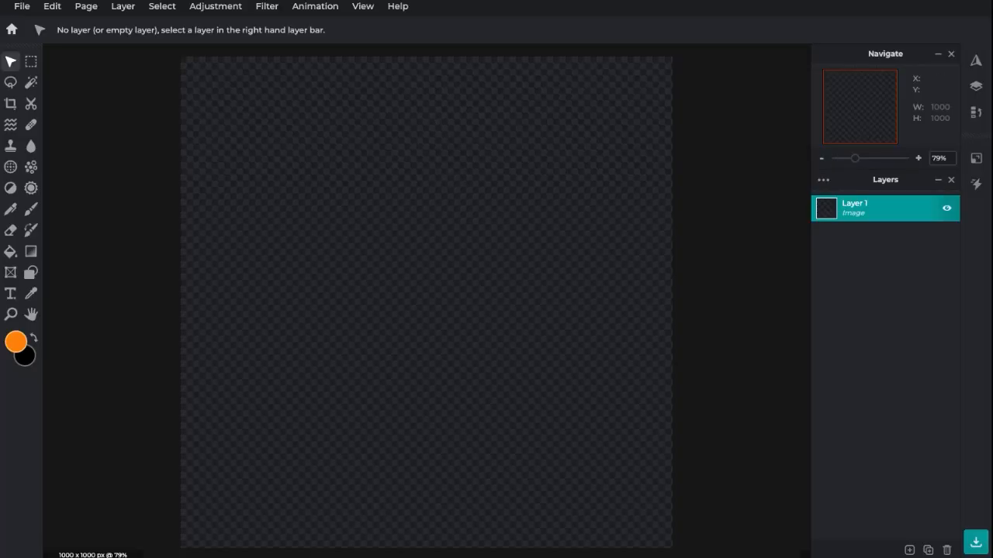
# Step: In the Pixlr image editor, add cityscape.png as a layer in the current document and scale it to about 1036 px square
pyautogui.moveTo(340, 443); pyautogui.dragTo(396, 319)
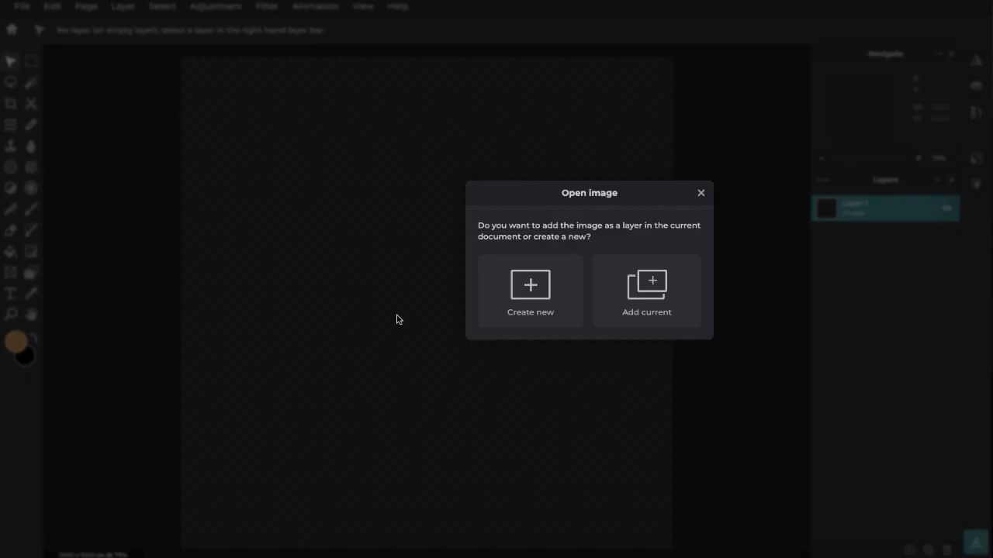
pyautogui.click(657, 294)
pyautogui.moveTo(428, 301); pyautogui.dragTo(617, 552)
pyautogui.moveTo(613, 489); pyautogui.dragTo(688, 557)
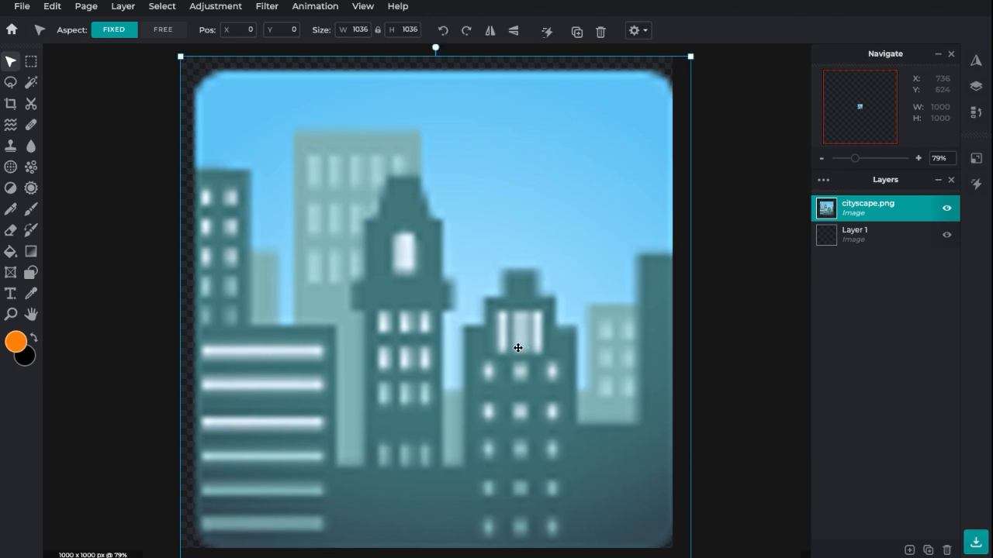
# Step: Move the cityscape to about X -29, Y -36 and enlarge it to about 1072 px square to fill the canvas
pyautogui.moveTo(499, 336); pyautogui.dragTo(489, 318)
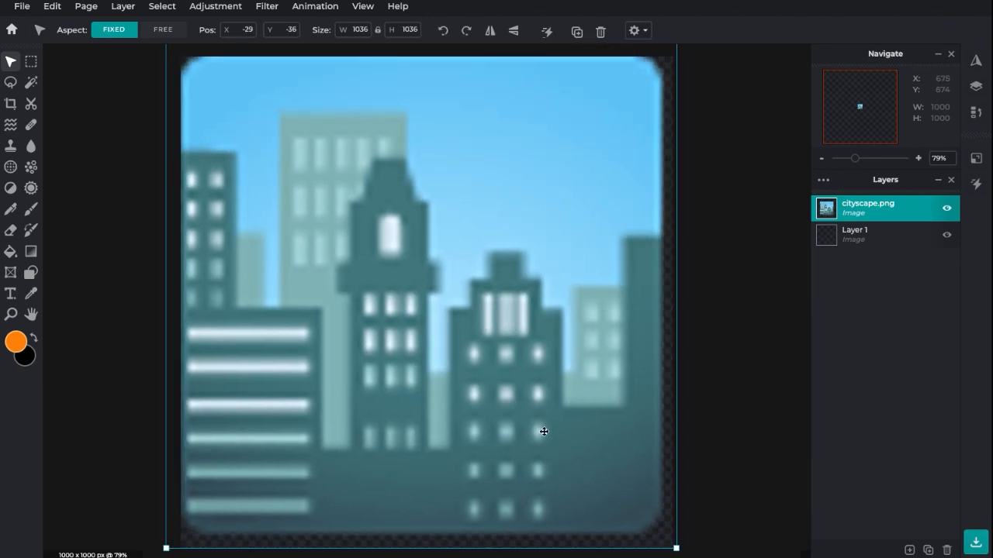
pyautogui.moveTo(676, 548); pyautogui.dragTo(694, 557)
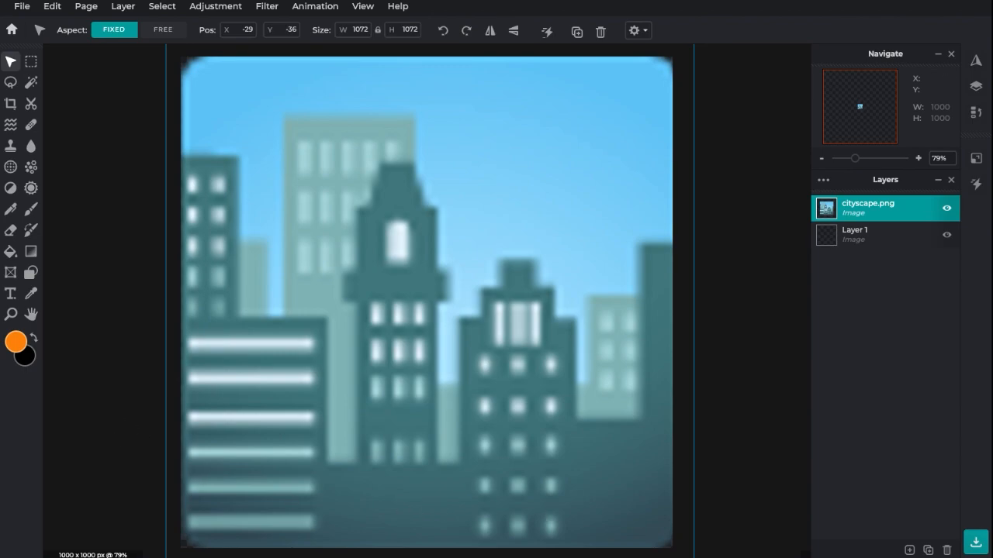
pyautogui.click(117, 442)
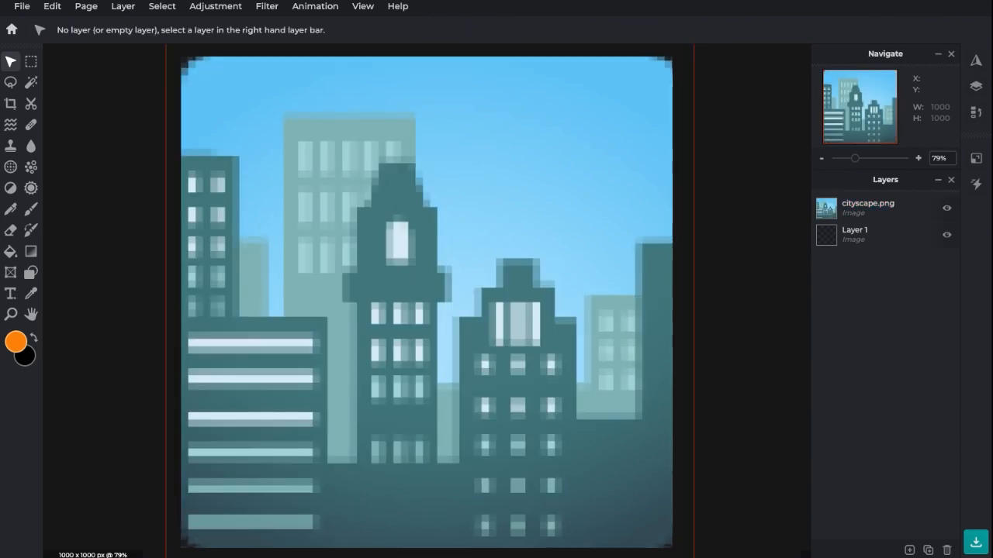
# Step: Add tornado.png as a layer, enlarge it to about 720 px square and place it at about X 86, Y 316
pyautogui.moveTo(247, 556); pyautogui.dragTo(414, 305)
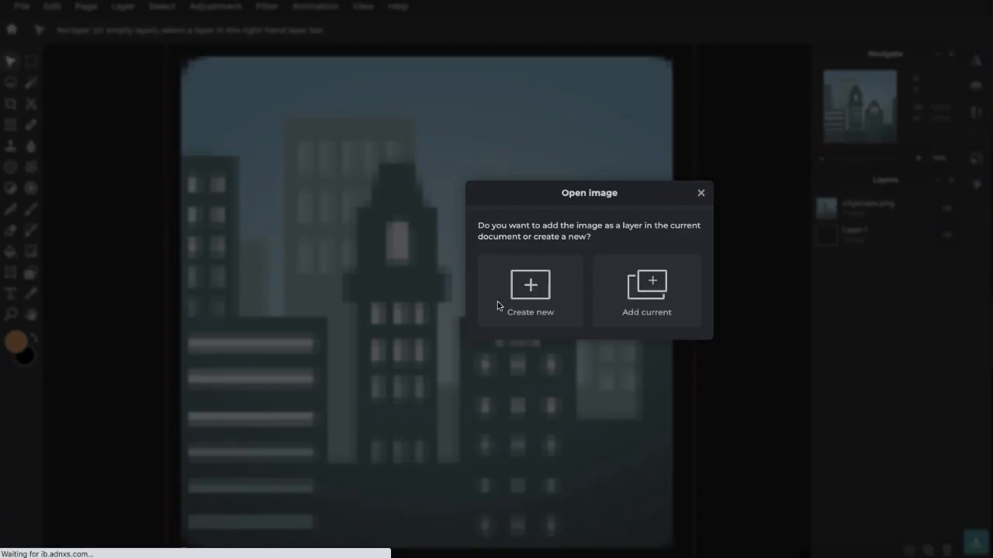
pyautogui.click(622, 284)
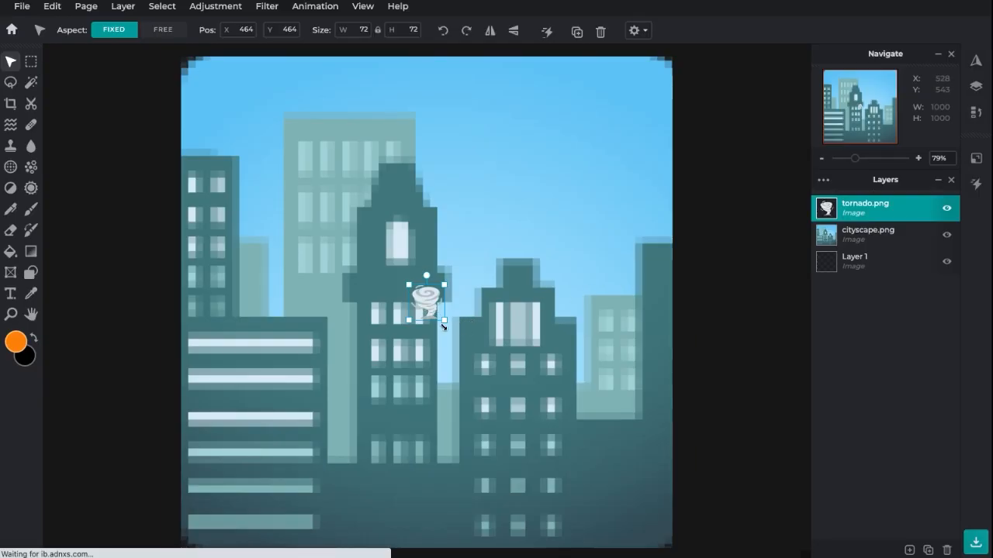
pyautogui.moveTo(443, 326); pyautogui.dragTo(601, 476)
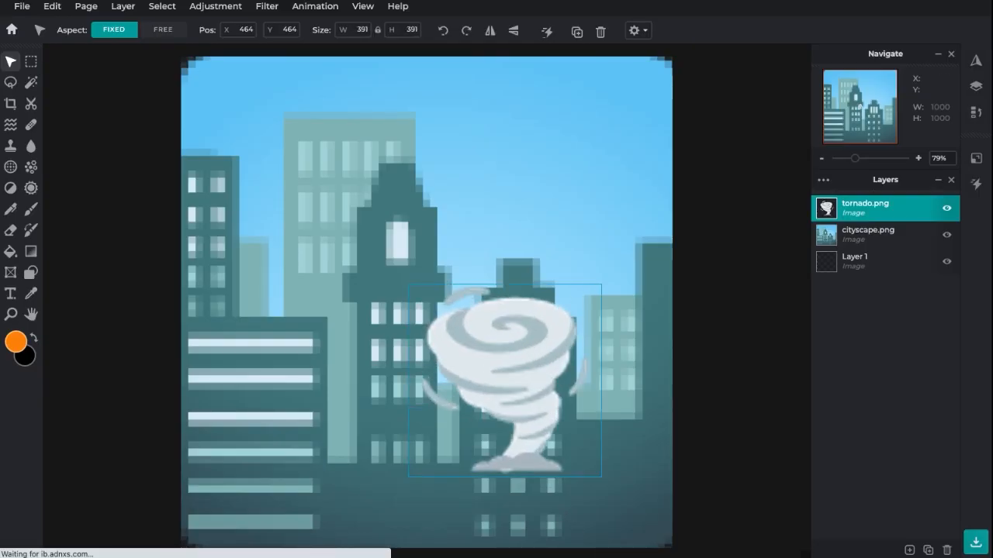
pyautogui.moveTo(496, 339); pyautogui.dragTo(349, 422)
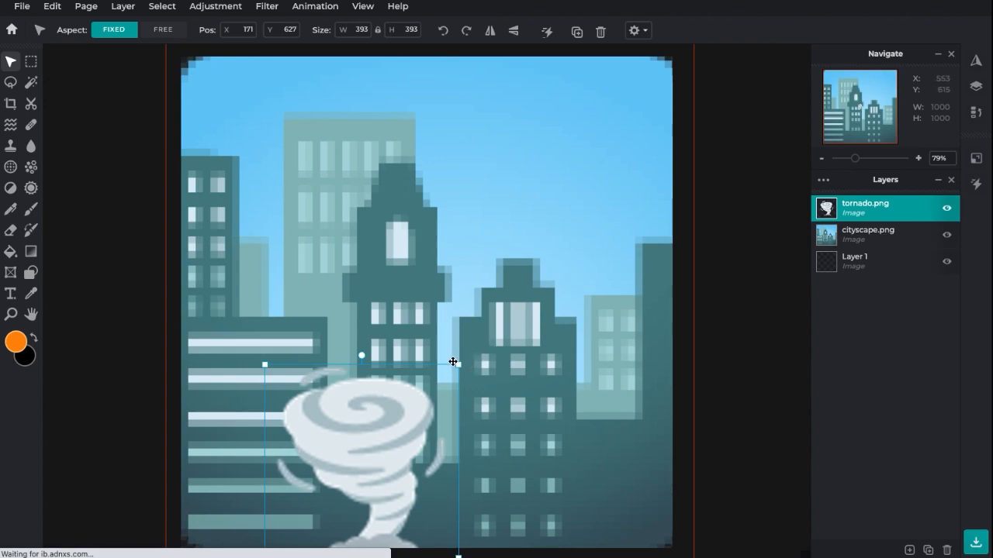
pyautogui.moveTo(454, 362); pyautogui.dragTo(621, 150)
pyautogui.moveTo(432, 337); pyautogui.dragTo(390, 345)
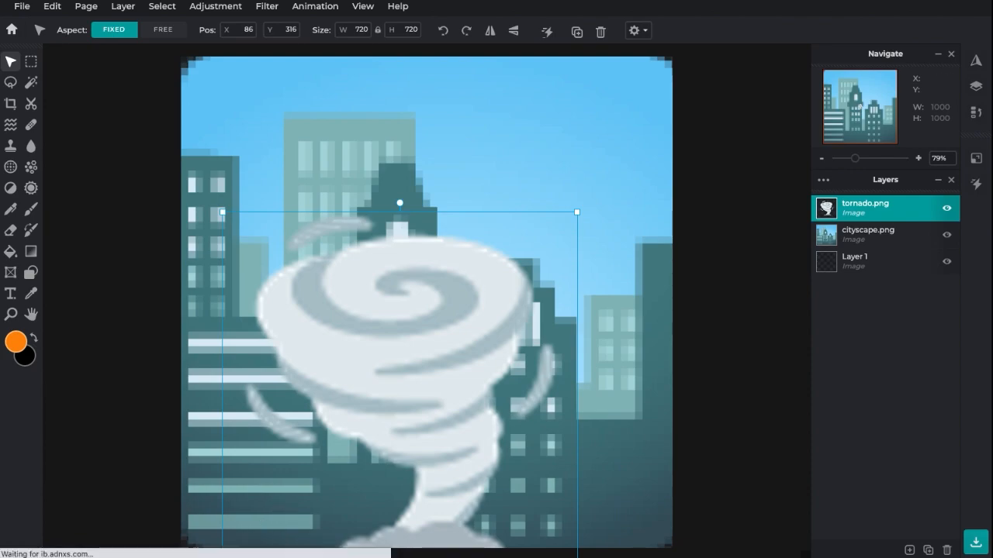
# Step: Add house.png as a layer, enlarge it to about 327 px, tilt it clockwise and place it at about X 542, Y 205
pyautogui.moveTo(381, 408); pyautogui.dragTo(345, 211)
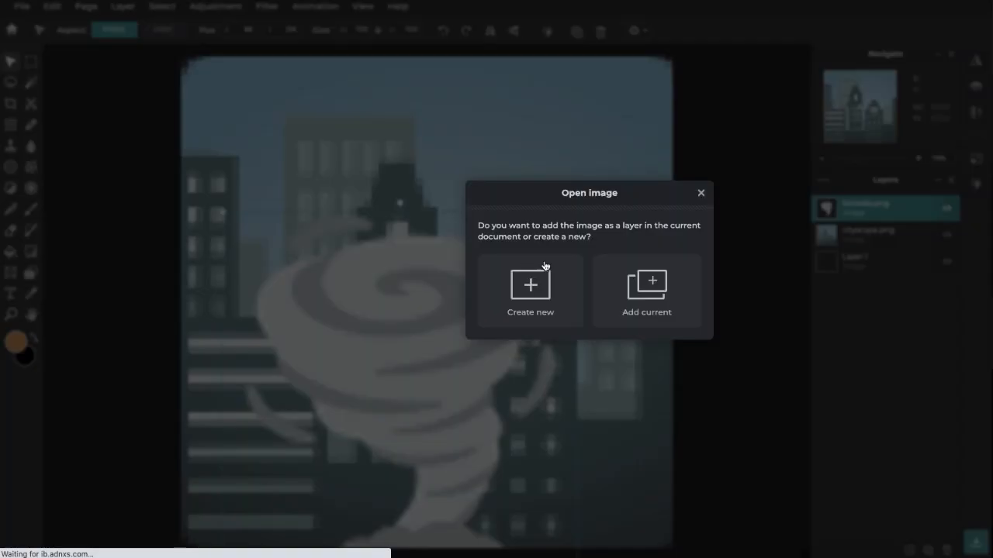
pyautogui.click(632, 281)
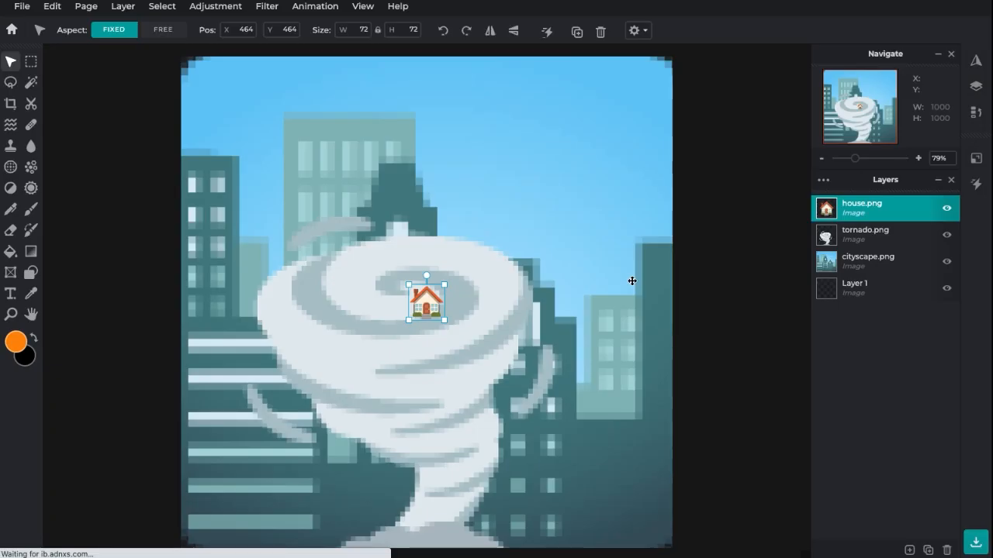
pyautogui.moveTo(456, 269); pyautogui.dragTo(545, 150)
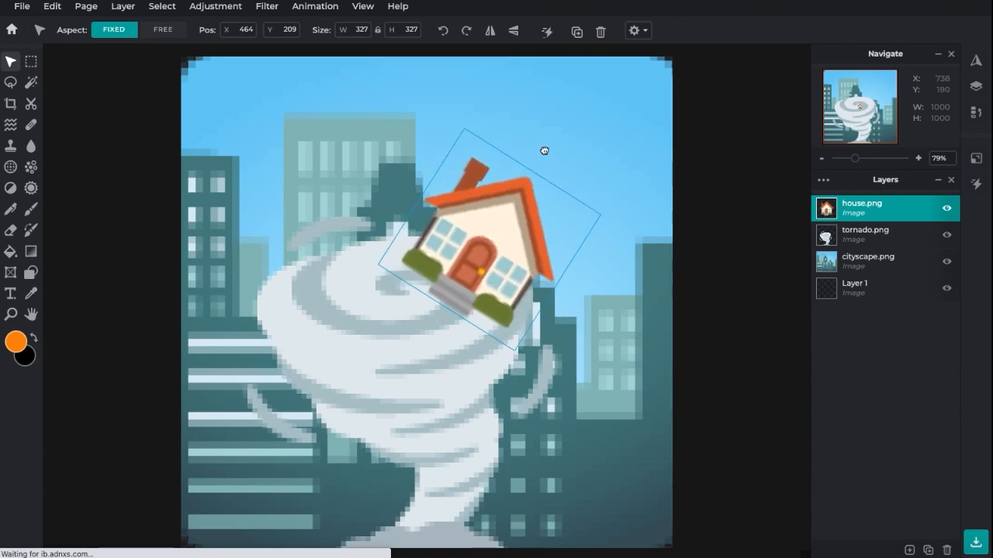
pyautogui.moveTo(474, 256); pyautogui.dragTo(526, 238)
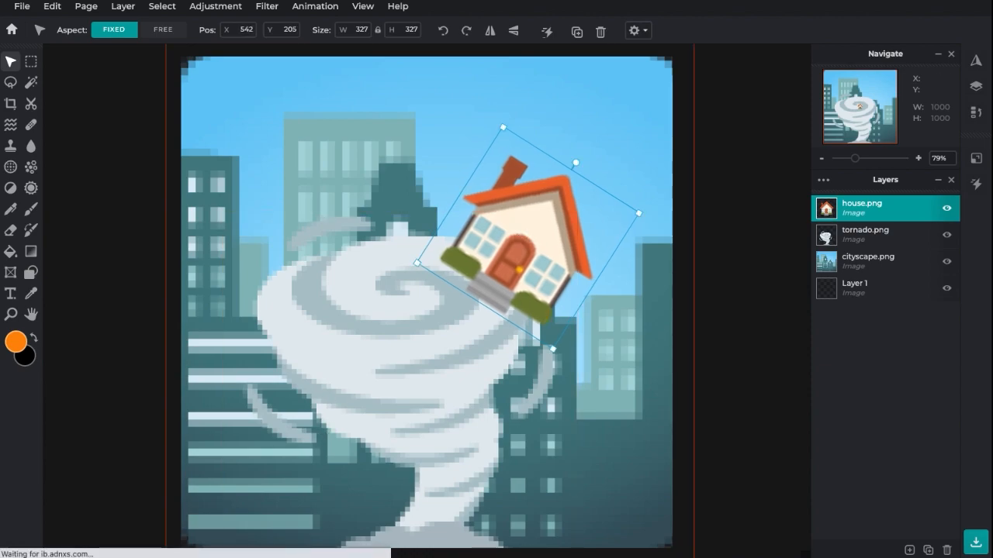
# Step: Add the woman cartwheeling image as a layer, scale it to about 162 px, rotate it and place it over the tornado's left side
pyautogui.moveTo(311, 403); pyautogui.dragTo(333, 338)
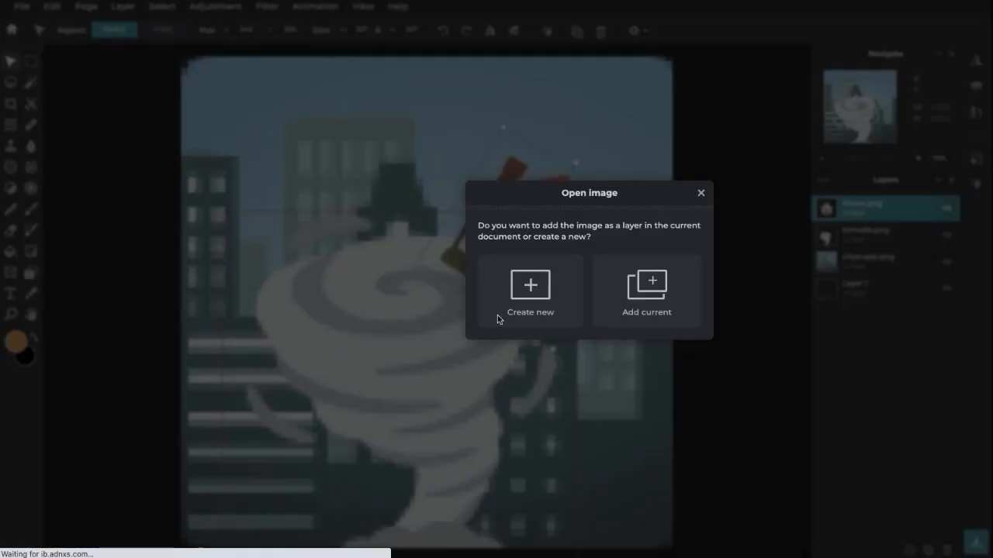
pyautogui.click(622, 288)
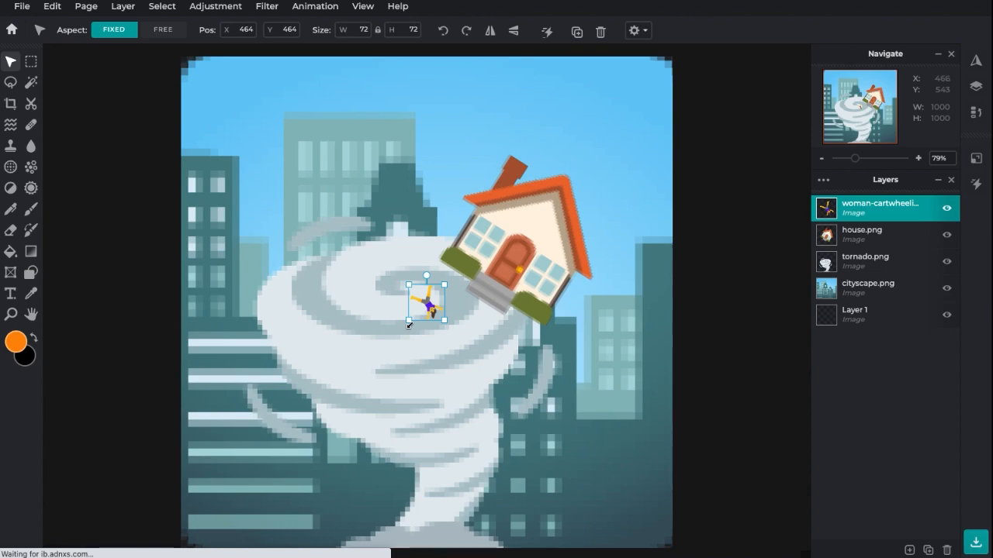
pyautogui.moveTo(409, 320); pyautogui.dragTo(365, 319)
pyautogui.moveTo(405, 273); pyautogui.dragTo(506, 449)
pyautogui.moveTo(409, 332); pyautogui.dragTo(315, 329)
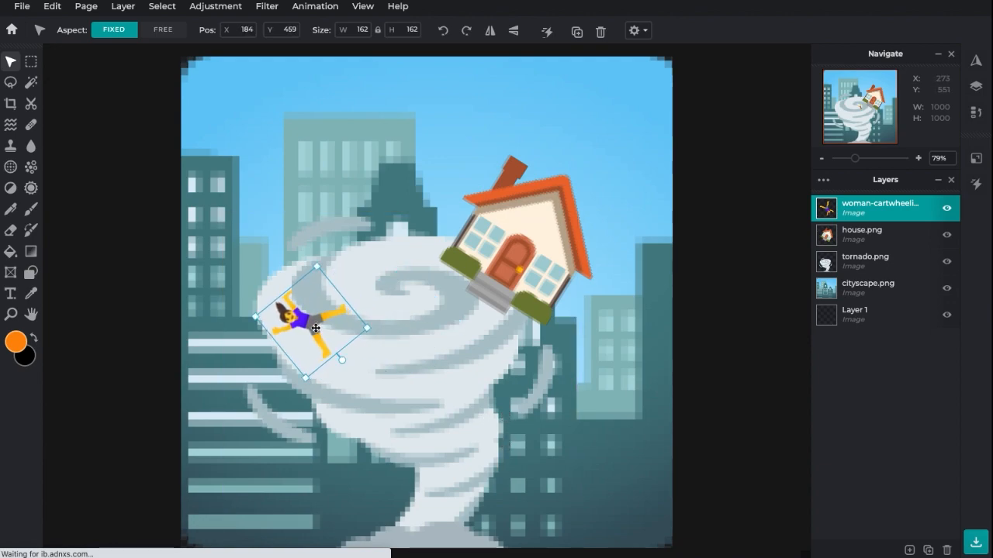
pyautogui.click(727, 341)
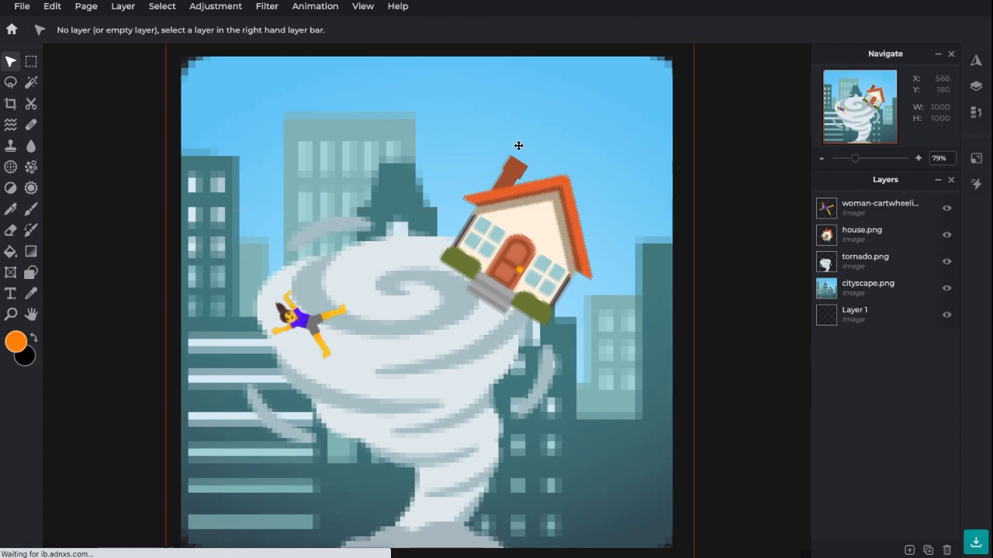
# Step: Duplicate the house, shrink the copy to about 185 px wide, turn it sideways and place it at about X 247, Y 702, layered behind the tornado
pyautogui.click(540, 235)
pyautogui.hotkey('ctrl', 'c')
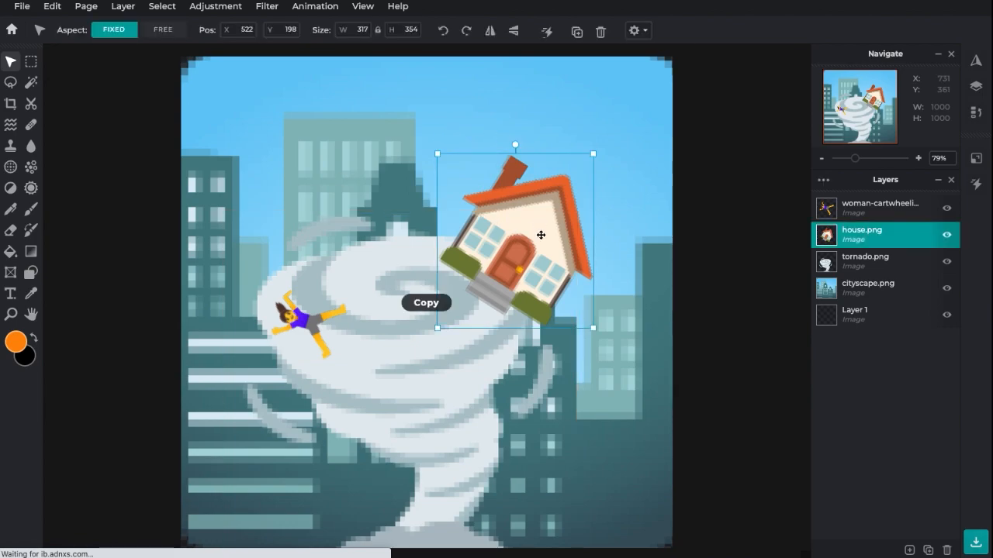
pyautogui.hotkey('ctrl', 'v')
pyautogui.moveTo(522, 239); pyautogui.dragTo(389, 232)
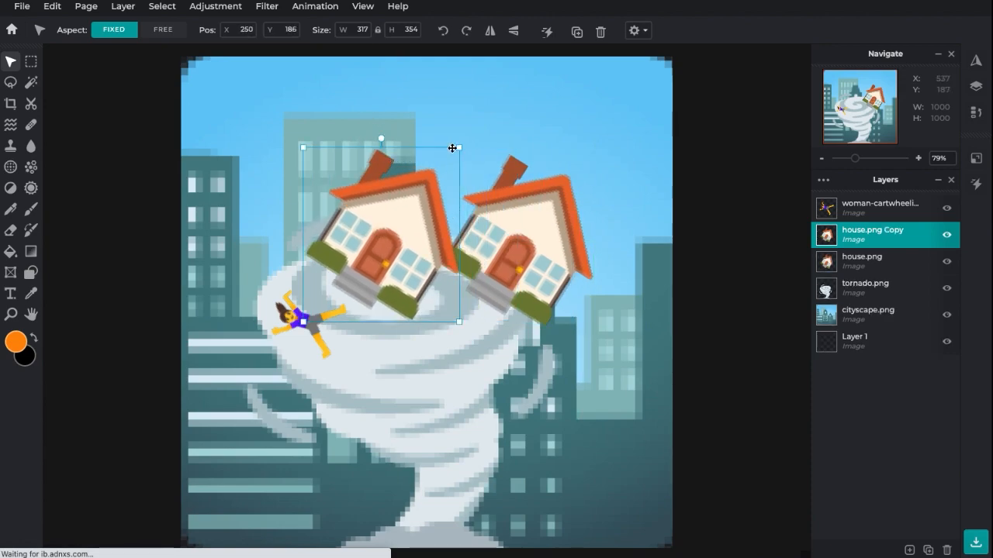
pyautogui.moveTo(462, 145); pyautogui.dragTo(375, 451)
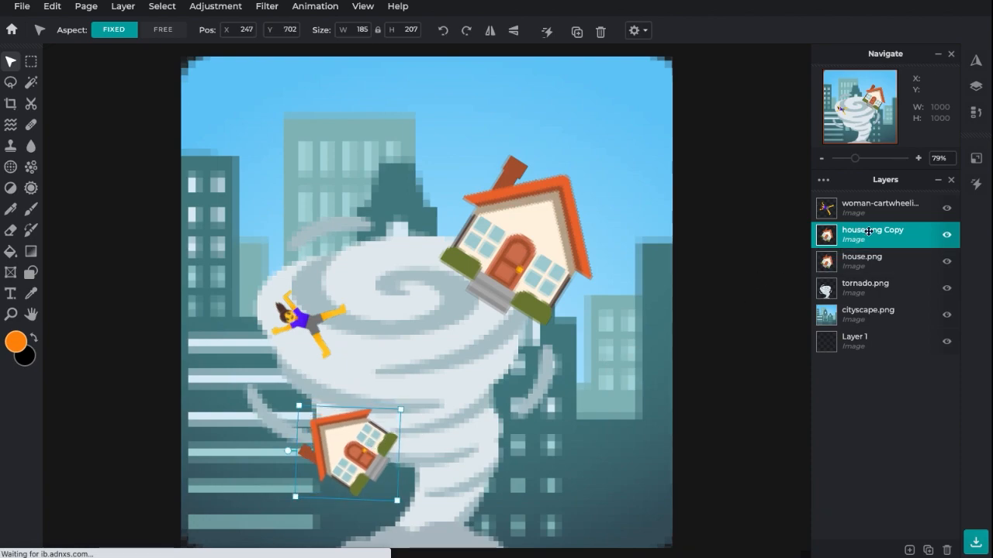
pyautogui.moveTo(870, 231); pyautogui.dragTo(868, 296)
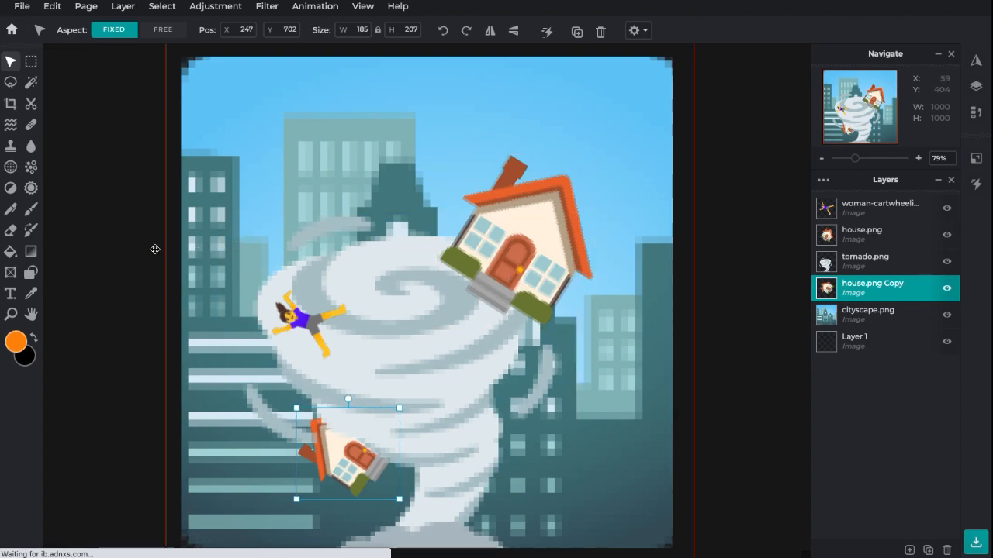
pyautogui.click(122, 248)
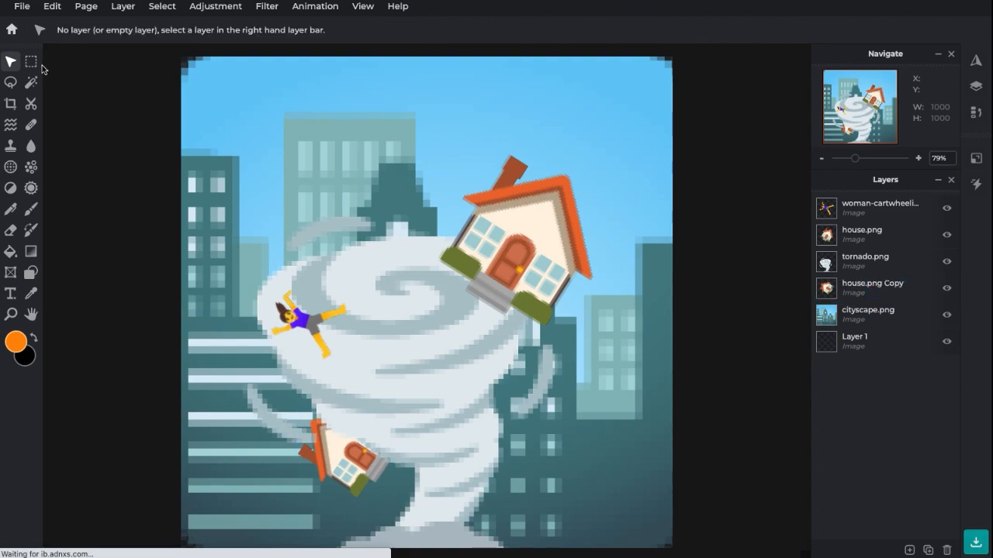
# Step: Quick export the page as a PNG named twister and save it to the Desktop
pyautogui.click(22, 7)
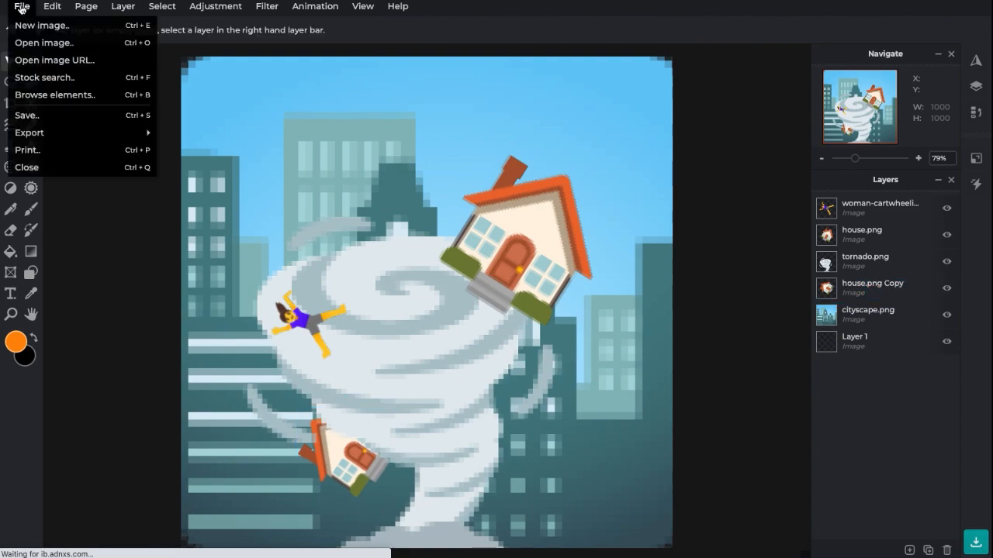
pyautogui.moveTo(111, 128)
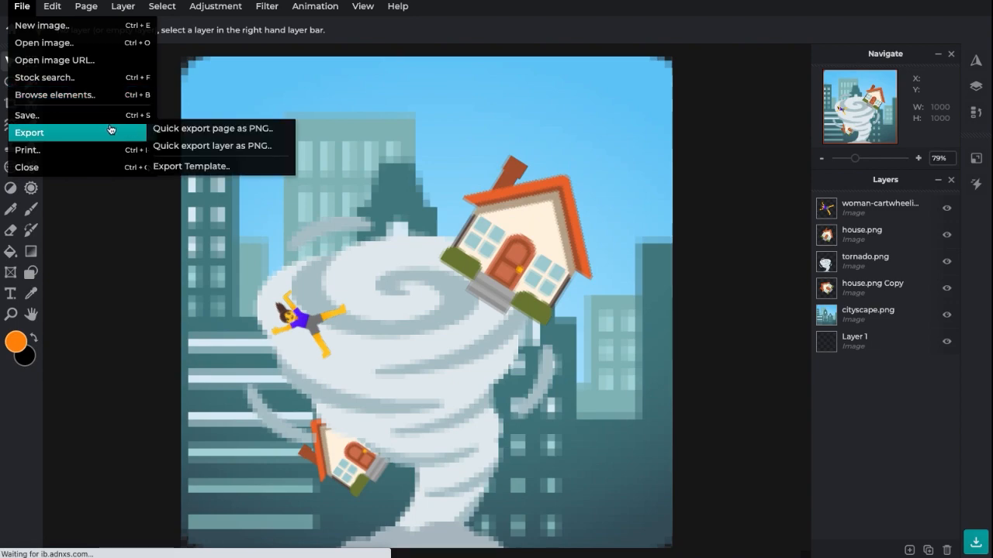
pyautogui.click(194, 129)
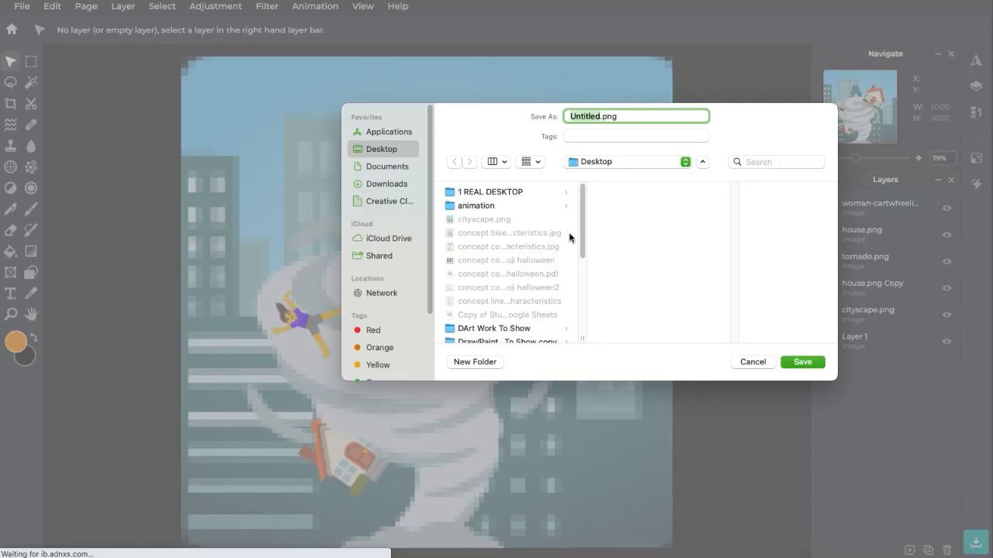
pyautogui.write('twister')
pyautogui.click(806, 363)
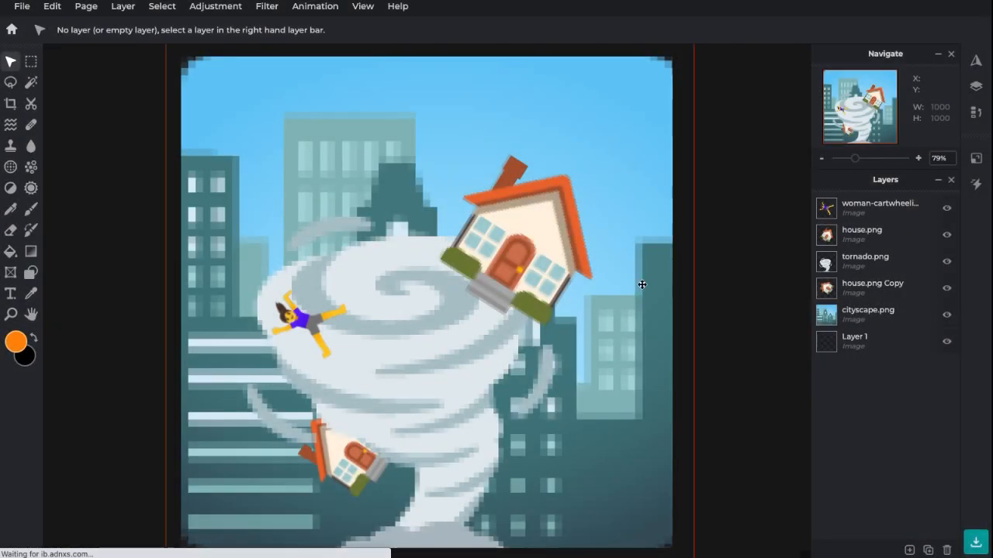